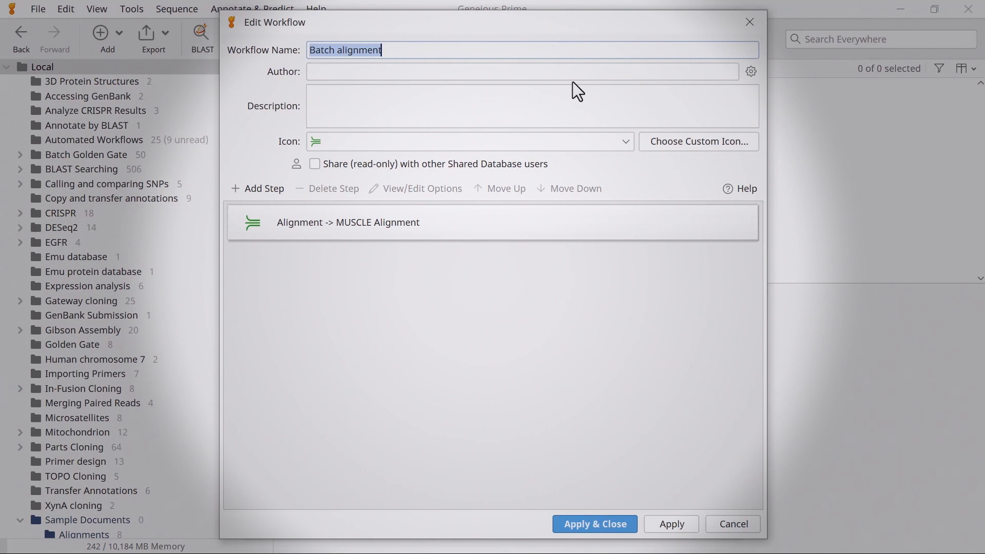
- Add a For Each Document step, move it above the MUSCLE alignment, and delete it again
left_click(264, 191)
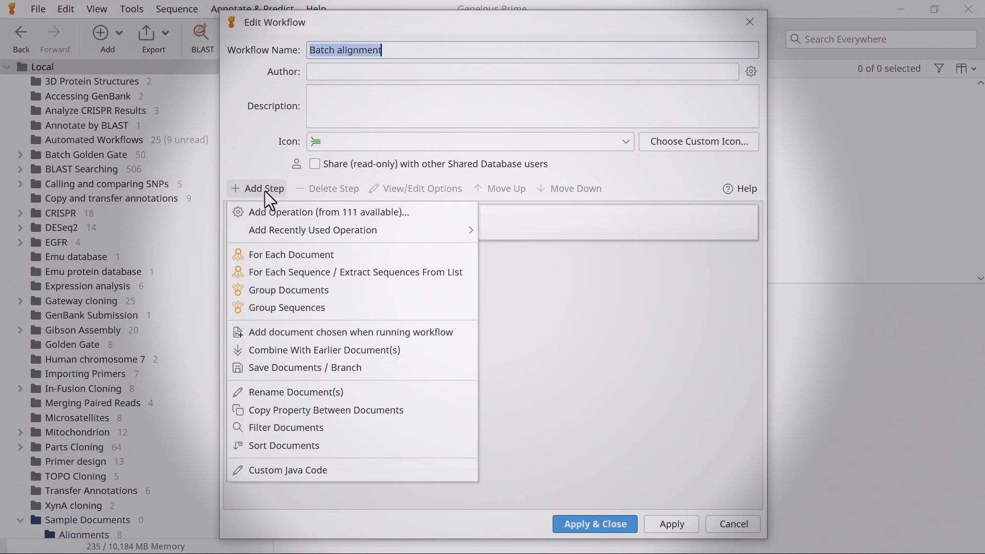
left_click(271, 251)
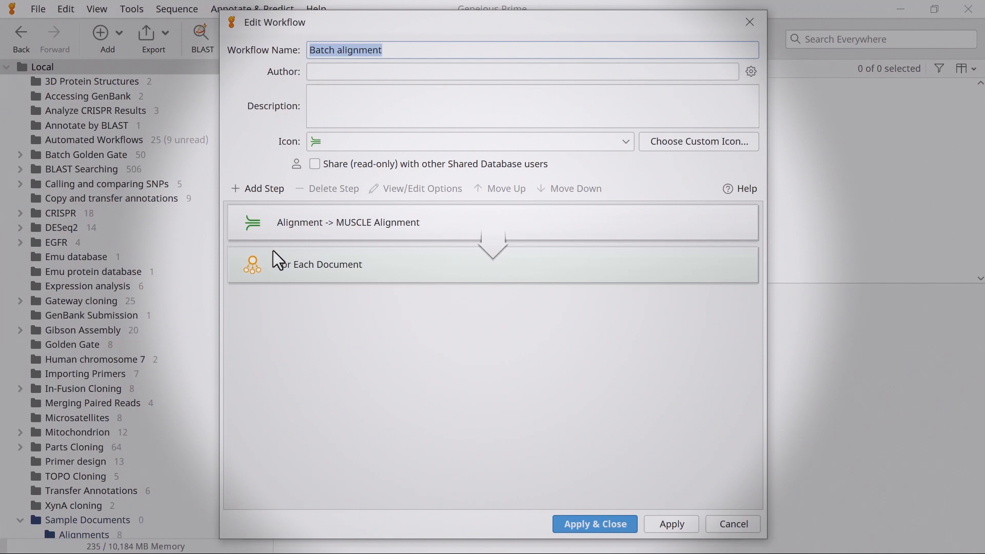
left_click(268, 254)
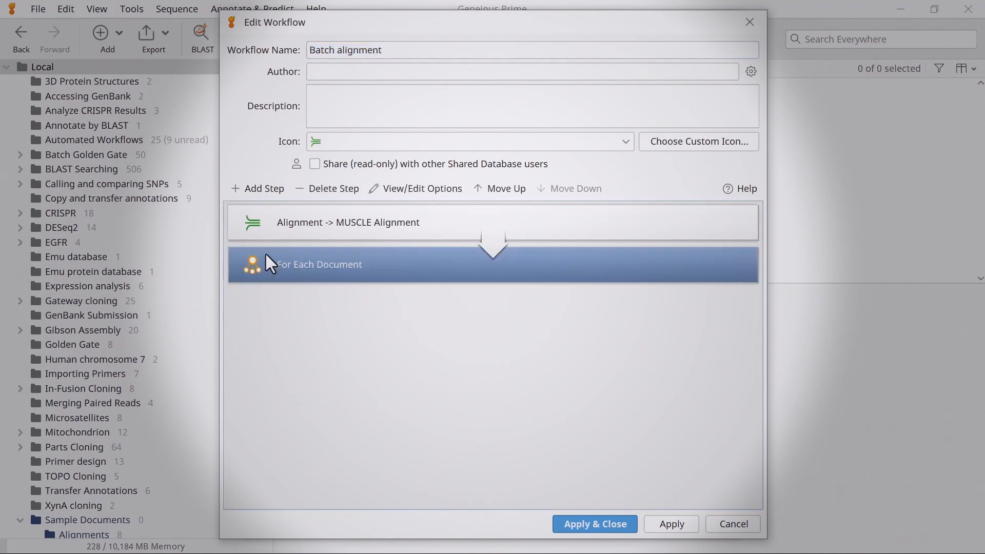
left_click_drag(262, 251, 259, 212)
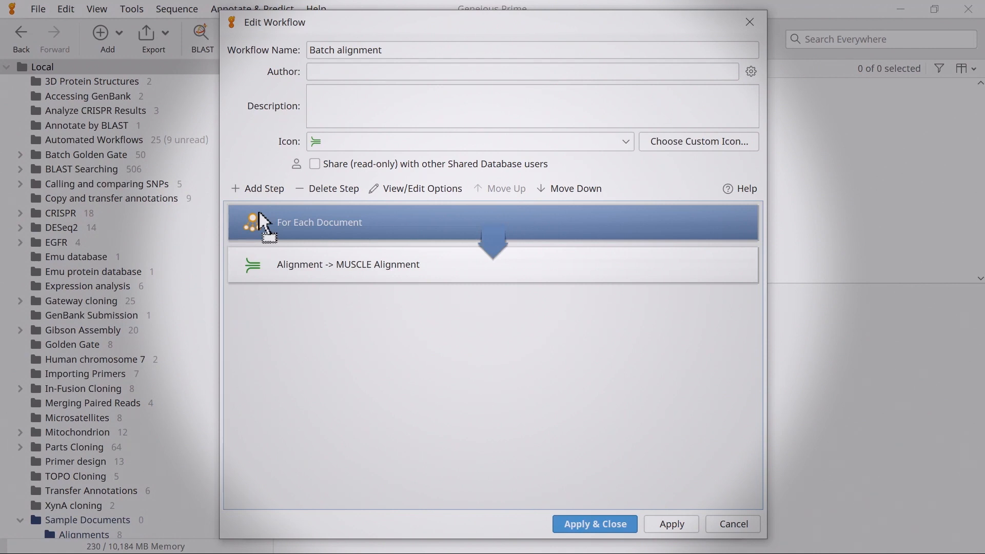
left_click(314, 190)
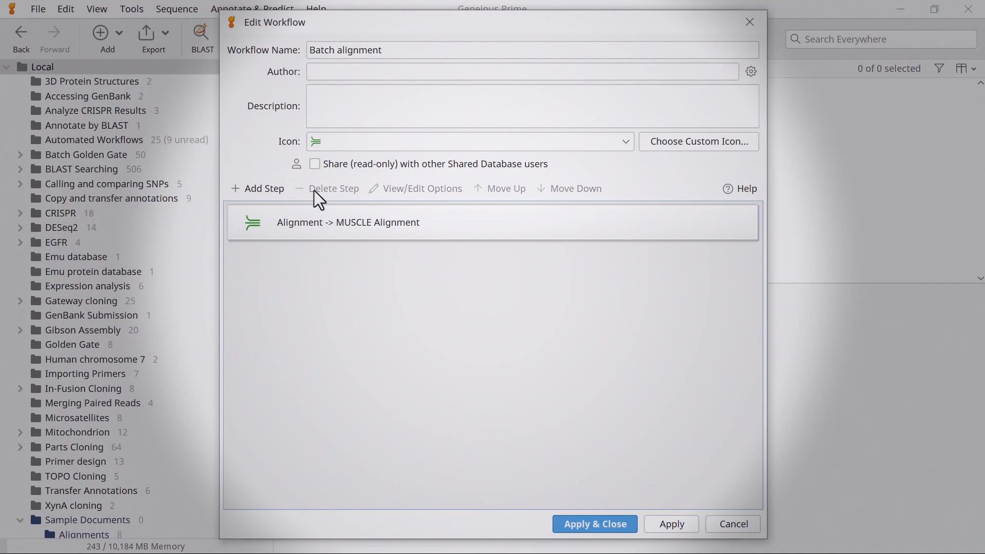
- Add a For Each Sequence / Extract Sequences From List step and move it above the MUSCLE Alignment step
left_click(272, 190)
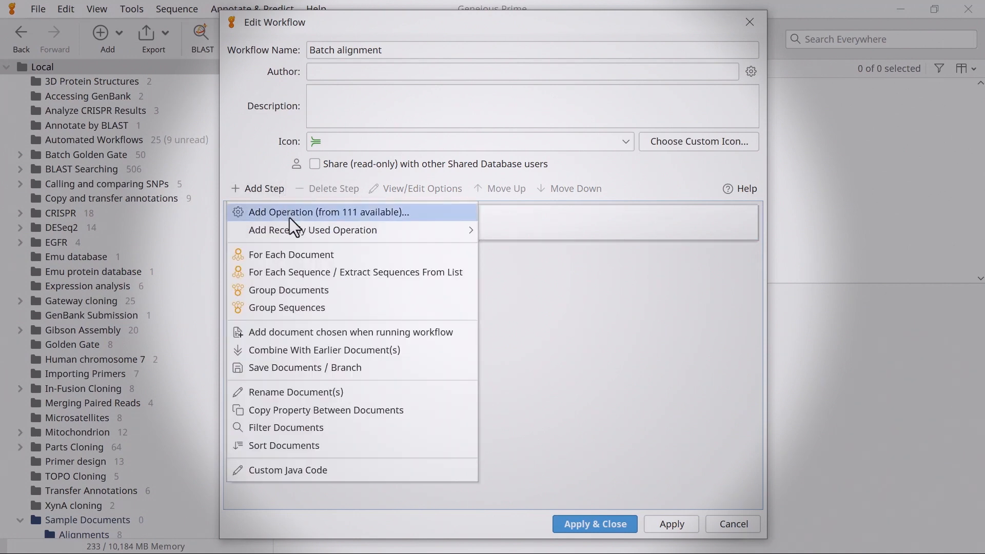
left_click(295, 271)
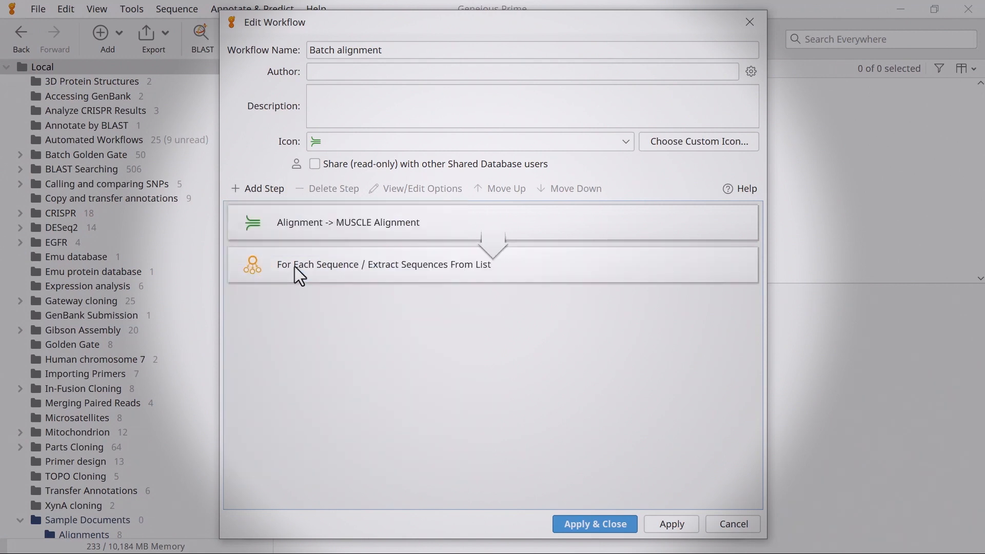
left_click_drag(294, 267, 283, 210)
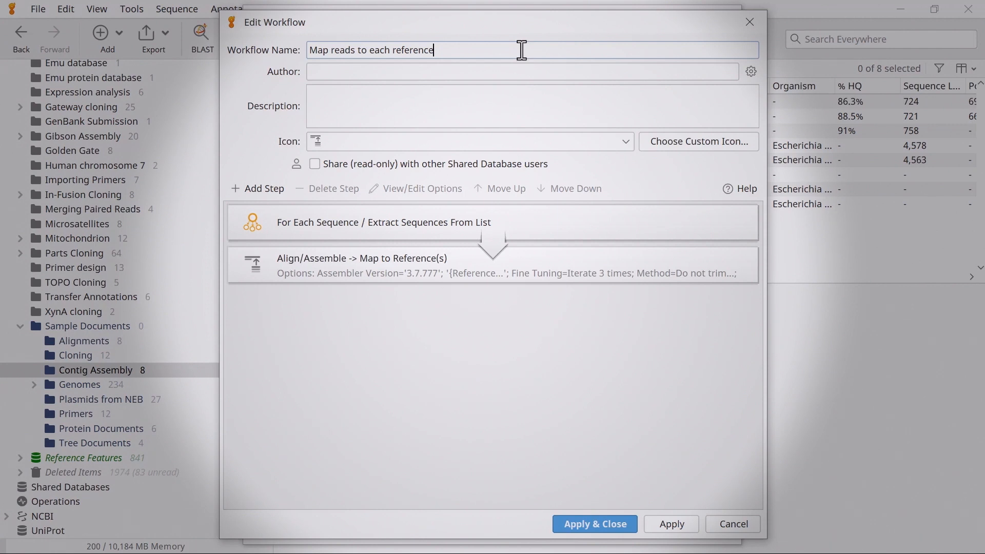
- Add an 'Add document chosen when running workflow' step named 'Select document which contains the reads to be mapped:' with document type Sequence list
left_click(269, 191)
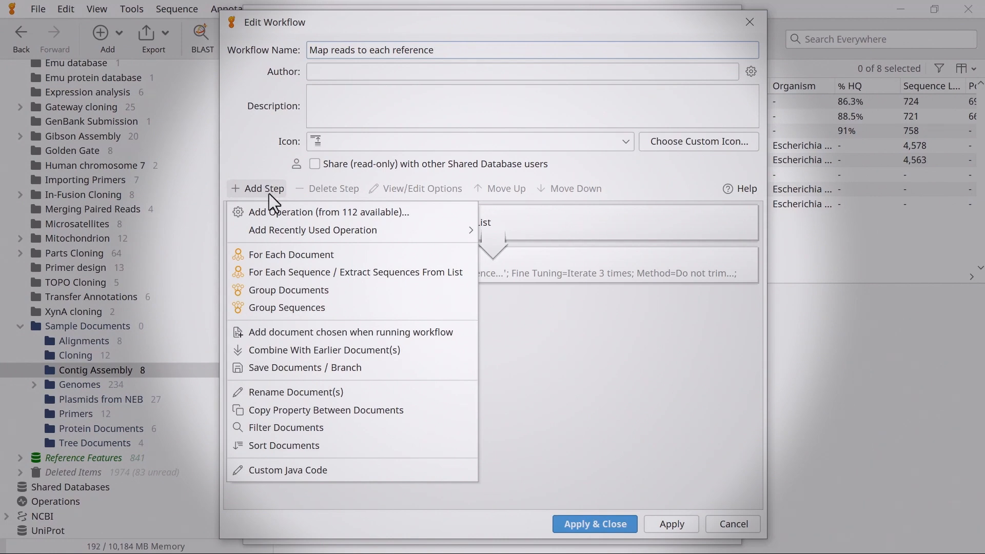
left_click(379, 329)
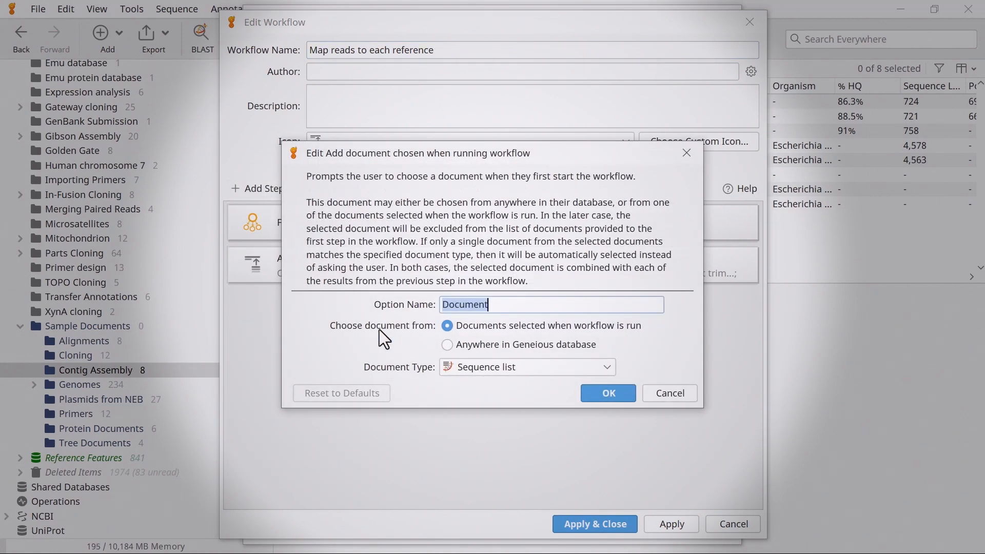
type("Select")
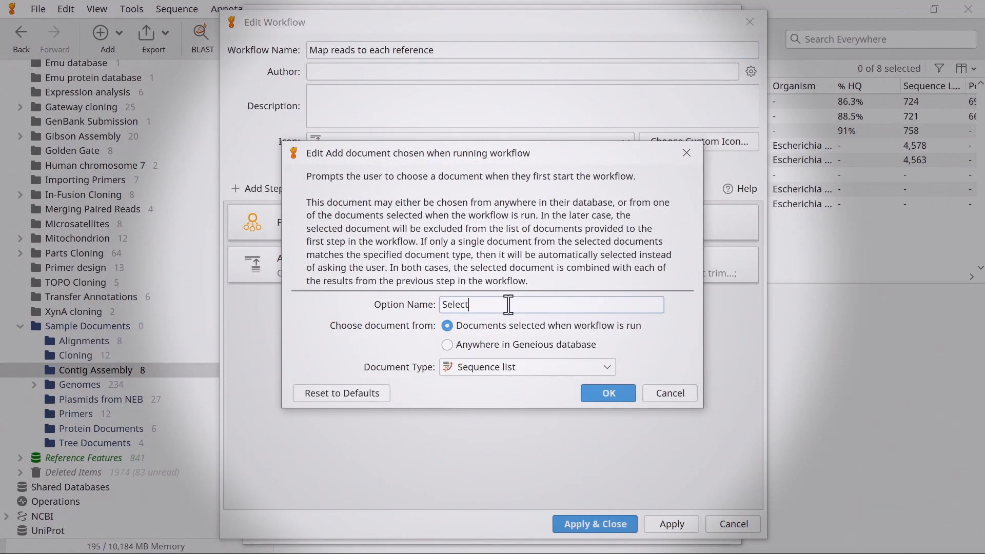
type(" document which contains the reads to be mapped:")
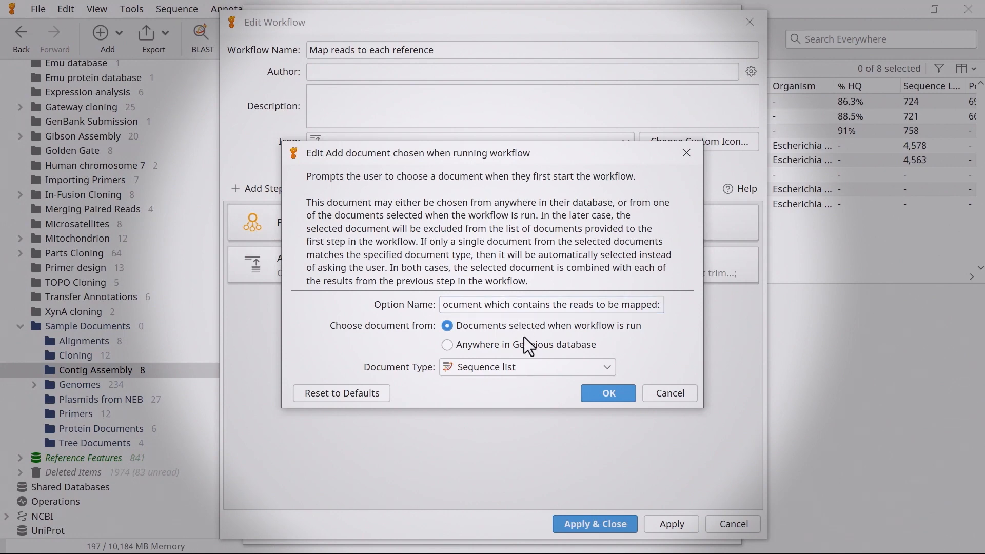
left_click(527, 367)
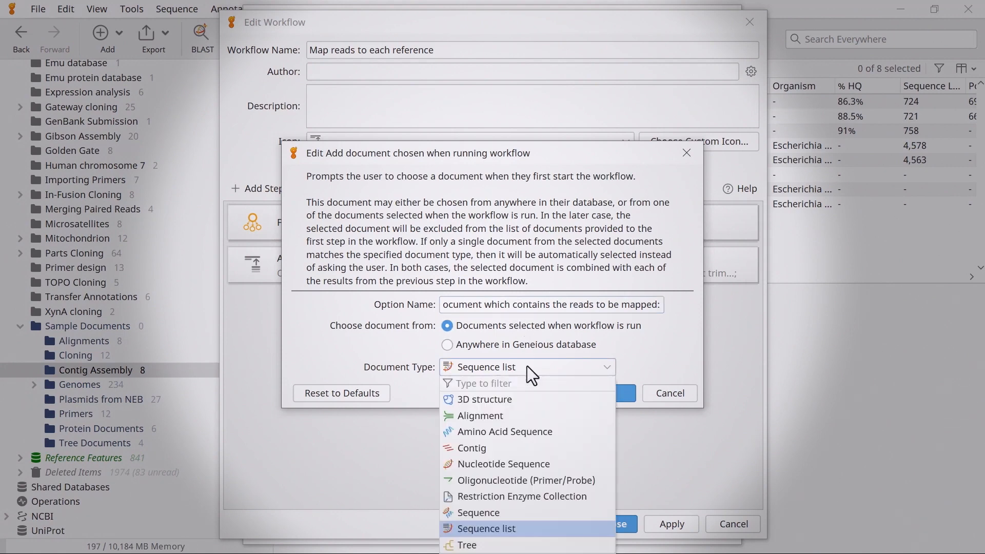
left_click(521, 527)
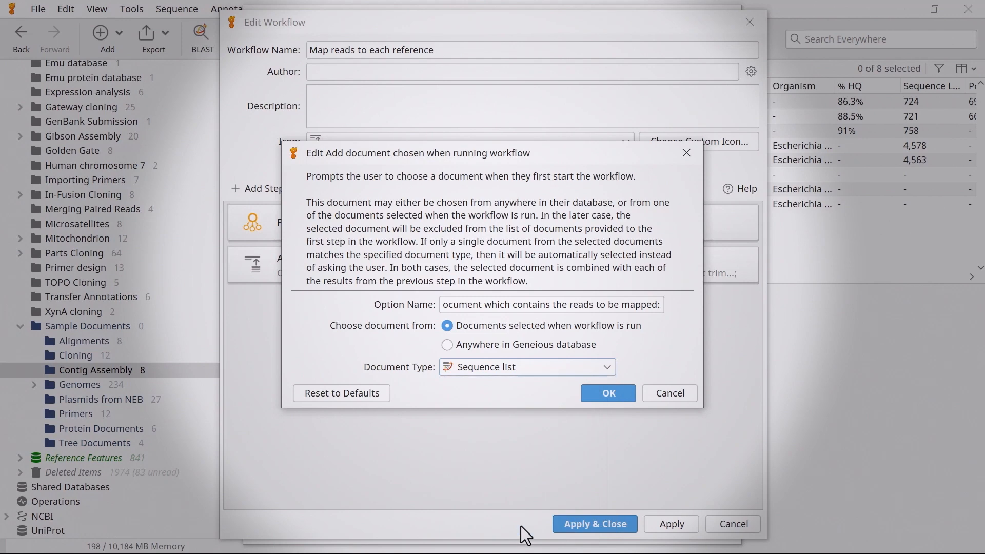
left_click(593, 396)
- Move the new prompt step above Map to Reference(s), apply the workflow, and close the workflow manager
left_click_drag(585, 307, 586, 248)
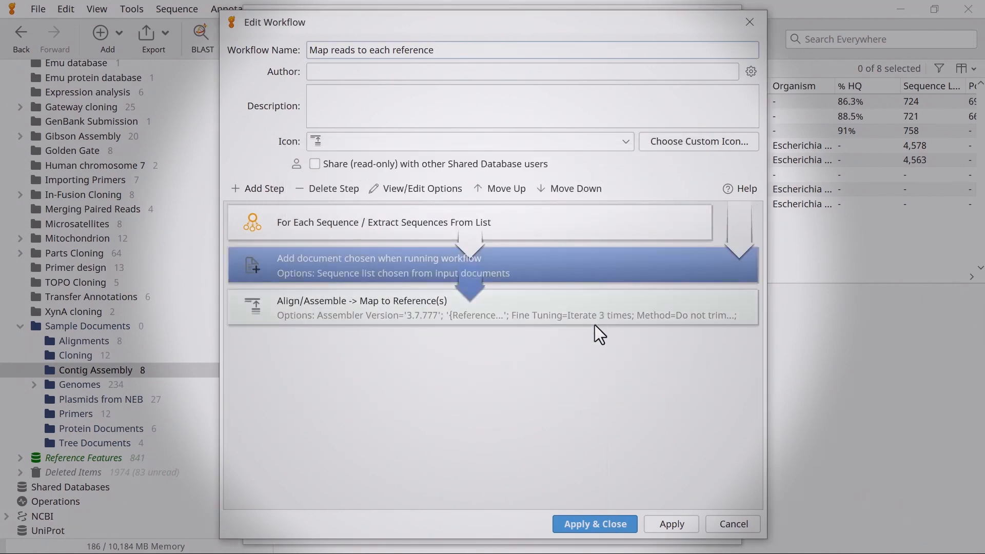
left_click(585, 523)
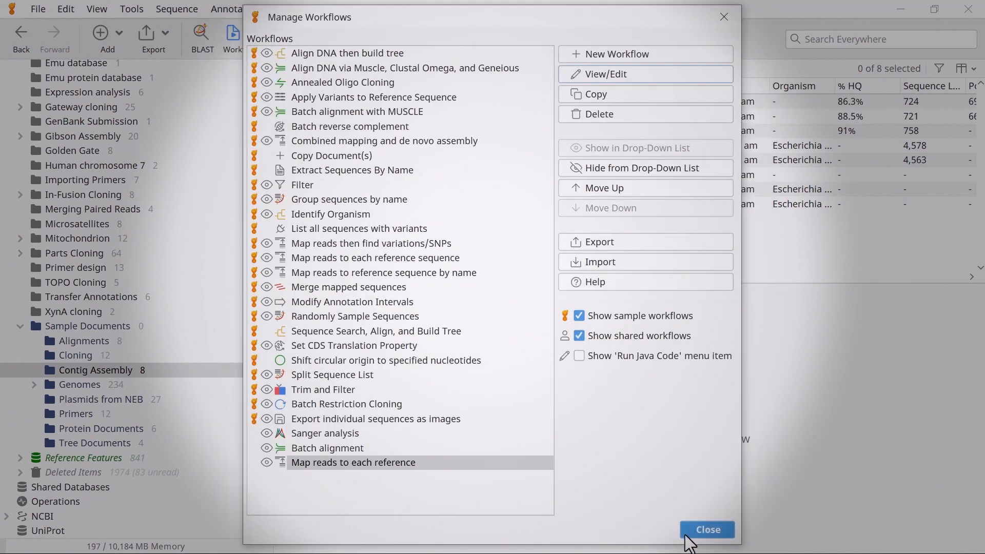
left_click(701, 531)
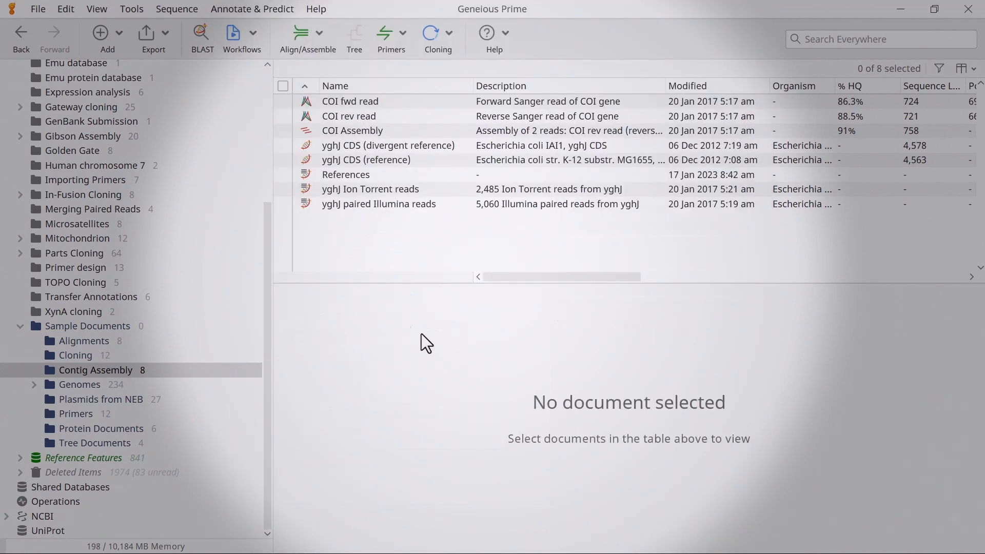
- Select the References and yghJ paired Illumina reads documents and run the Map reads to each reference workflow
left_click(282, 174)
left_click(283, 204)
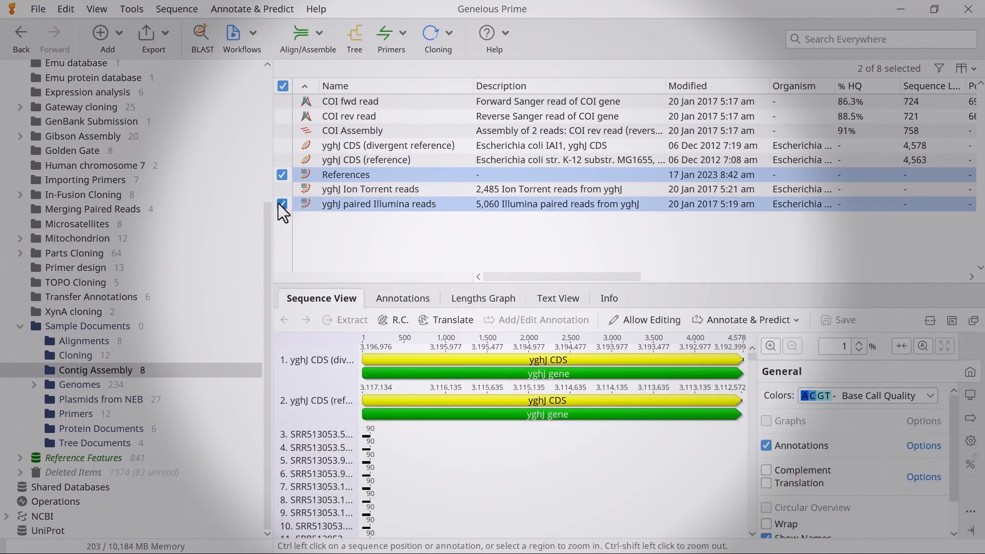
left_click(249, 47)
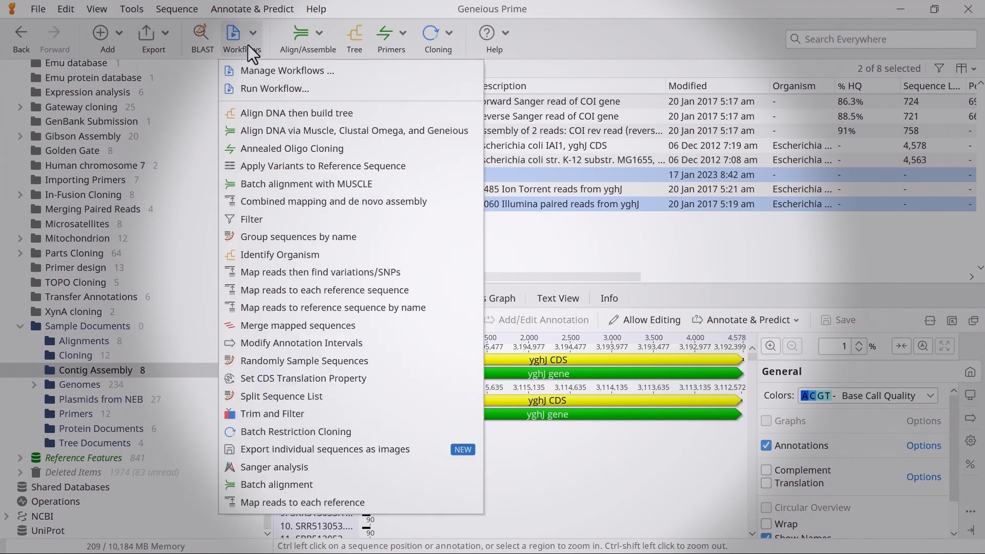
left_click(321, 499)
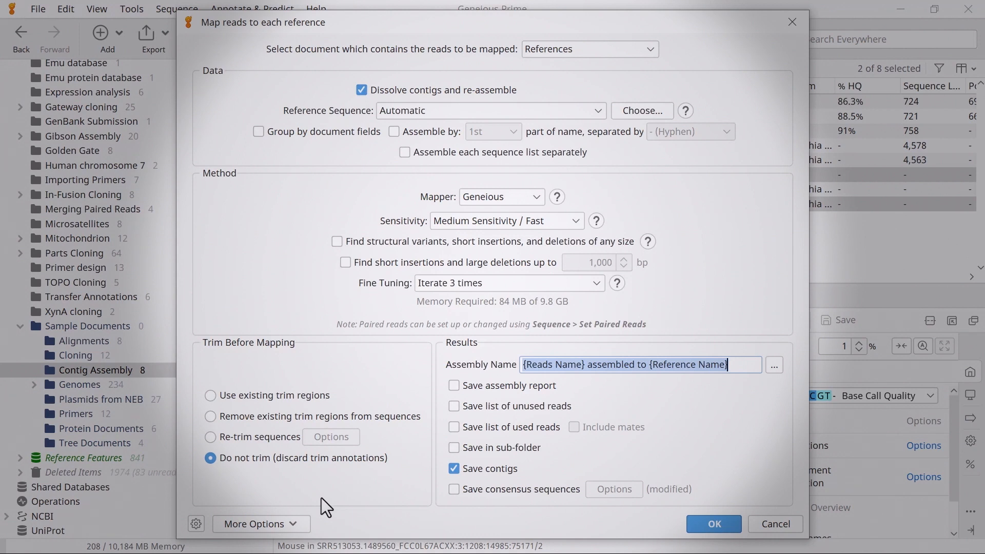
- Choose yghJ paired Illumina reads as the document containing the reads and start the mapping
left_click(563, 49)
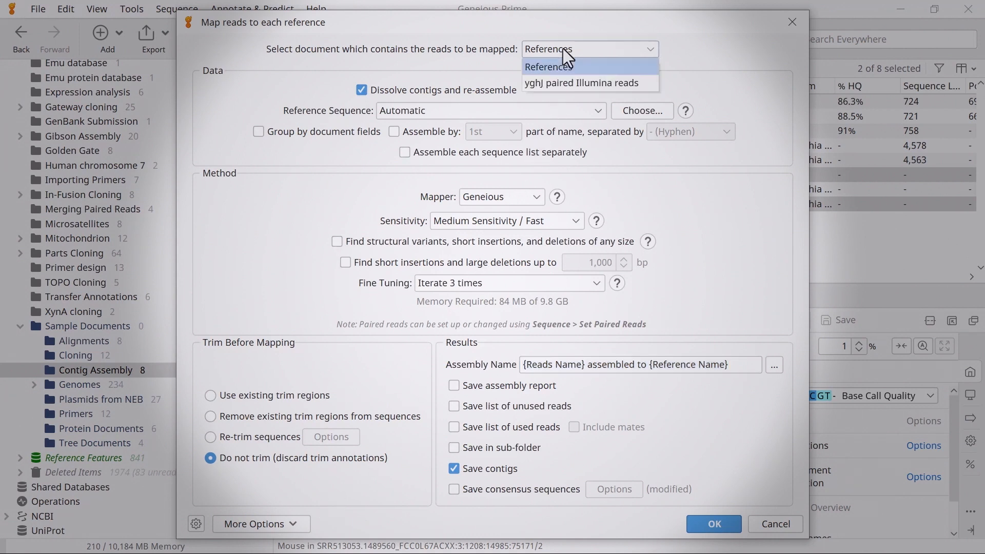
left_click(570, 85)
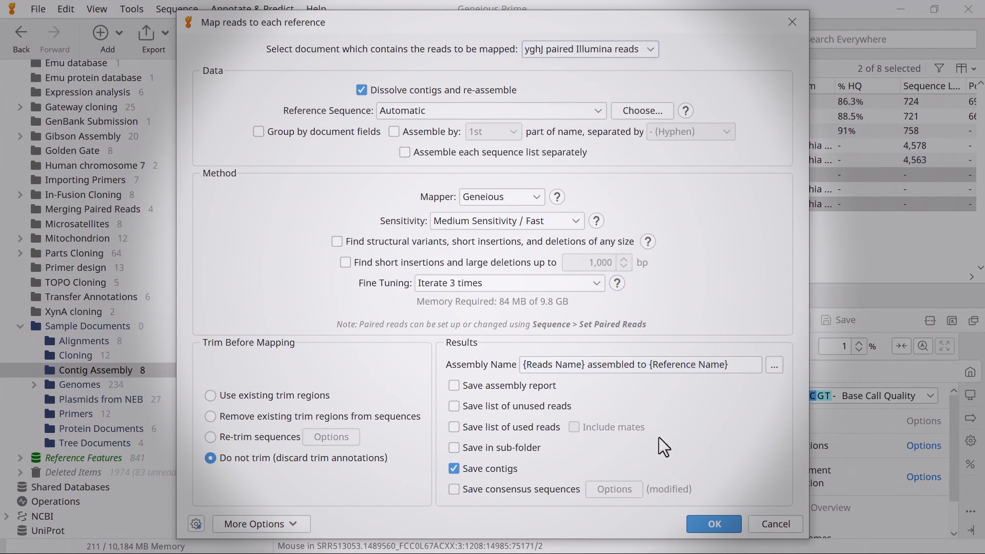
left_click(694, 522)
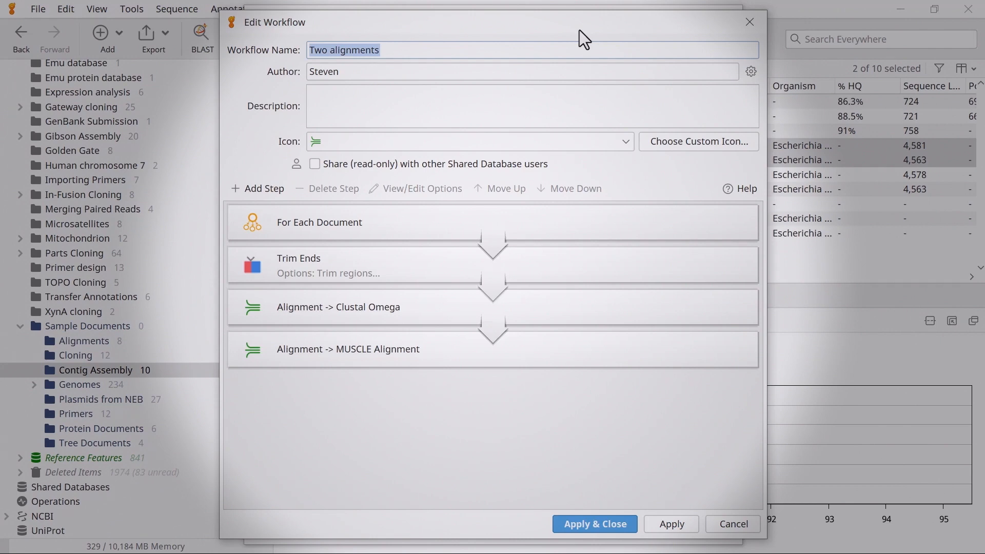
- Add a Save Documents / Branch step after Clustal Omega, saving into a sub-folder named {Name_Of_Input_2_Steps_Ago} Clustal Omega
left_click(454, 311)
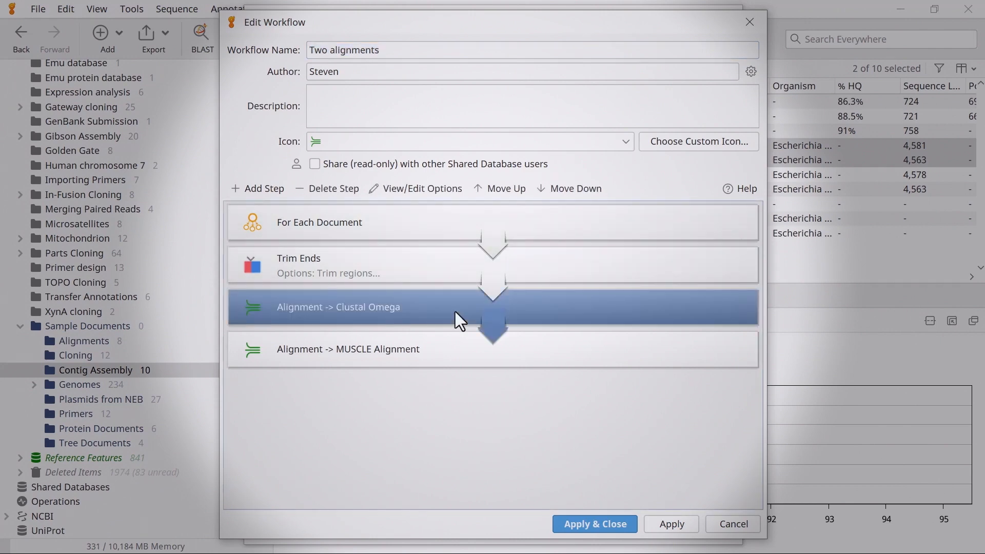
left_click(261, 193)
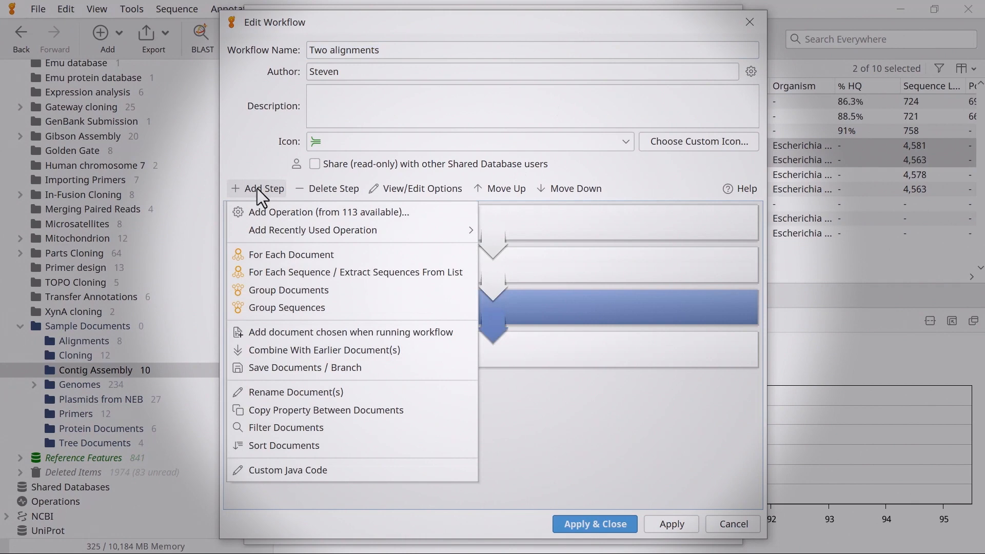
left_click(313, 368)
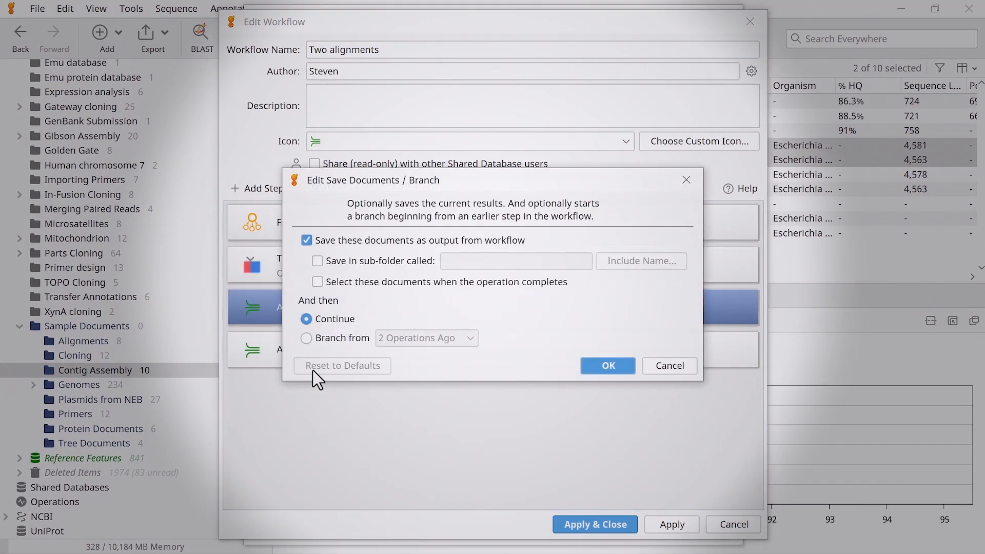
left_click(354, 261)
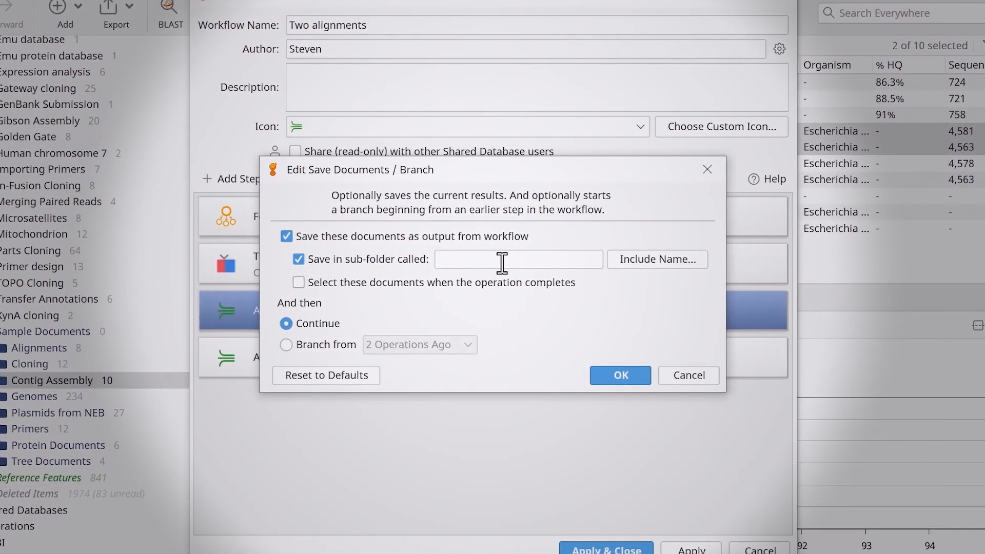
left_click(624, 260)
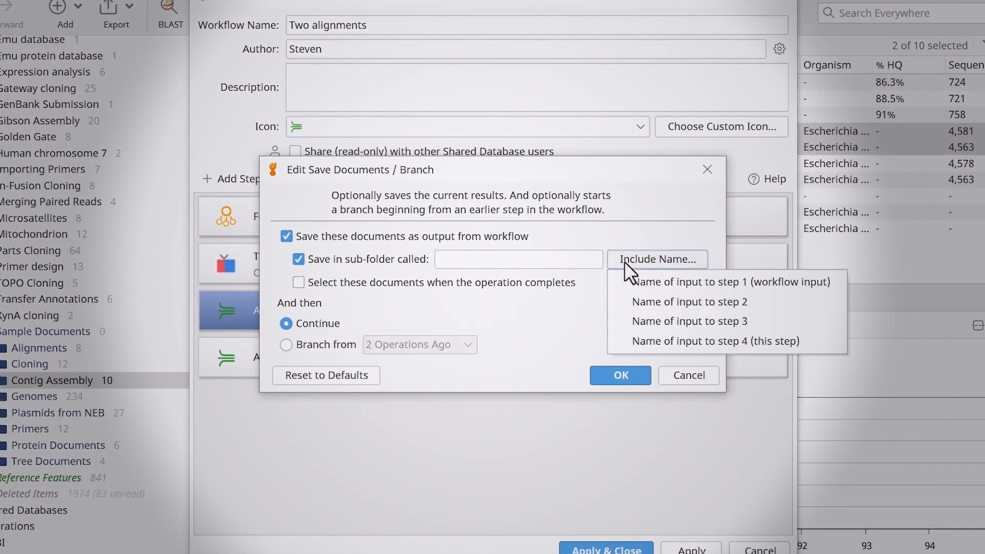
left_click(629, 300)
type("Clustal Omega")
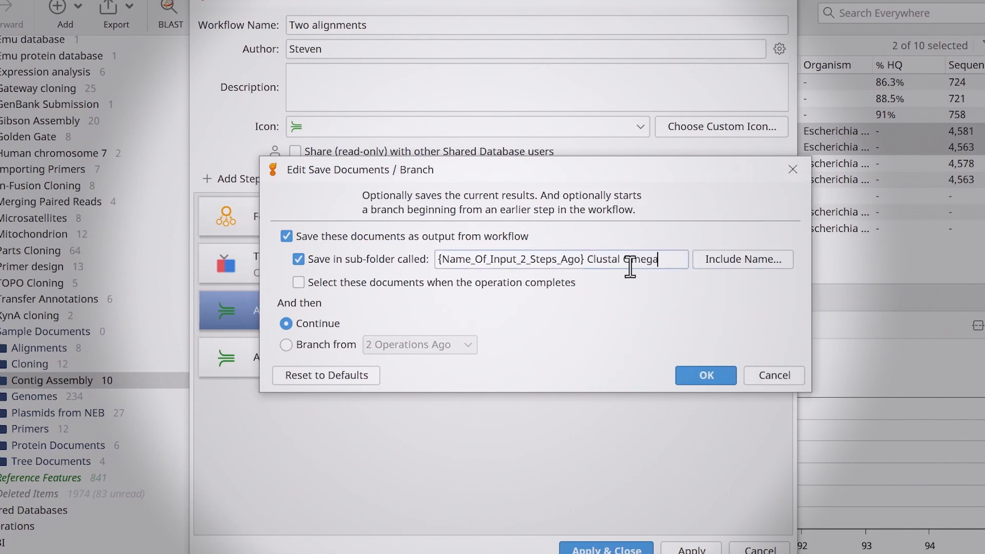
- Set the save step to branch from 2 Operations Ago and confirm it
left_click(330, 348)
left_click(448, 348)
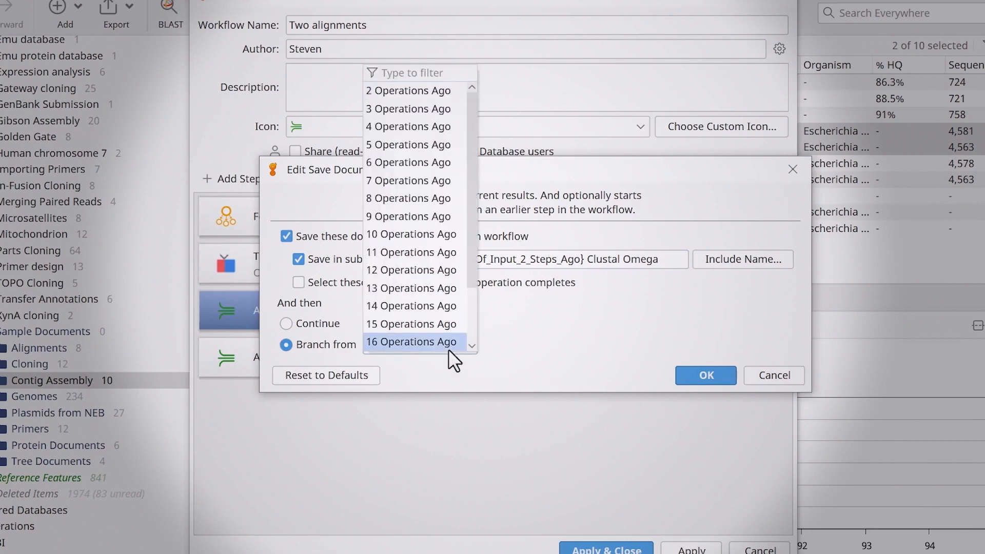
left_click(404, 92)
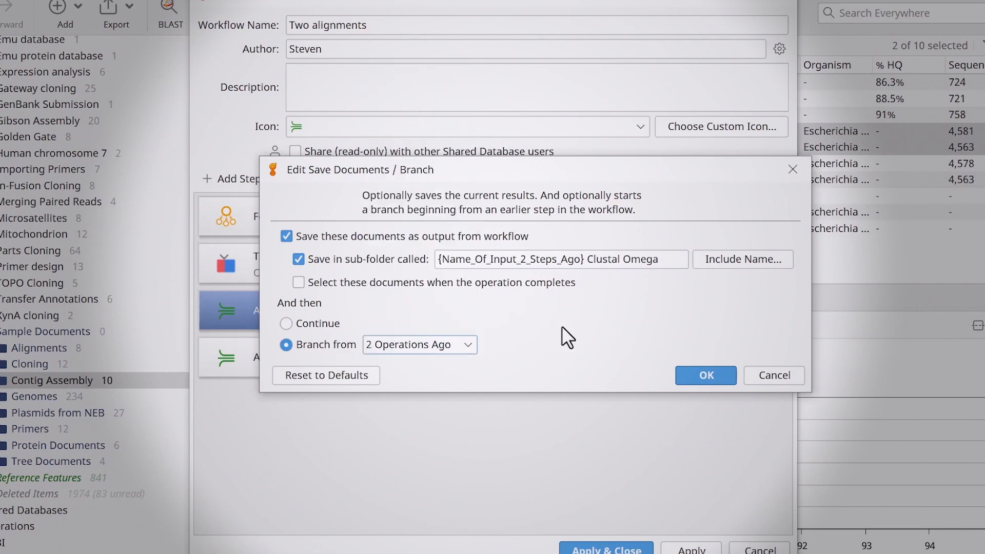
left_click(705, 375)
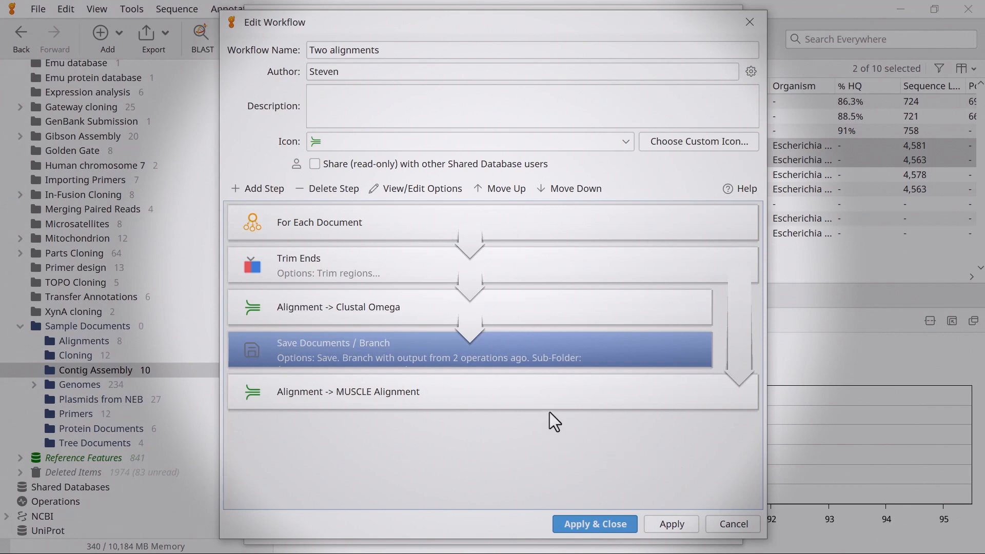
- Add a Save Documents / Branch step after the MUSCLE alignment, saving into a sub-folder named {Name_Of_Input_4_Steps_Ago} MUSCLE Alignment
left_click(538, 398)
left_click(271, 188)
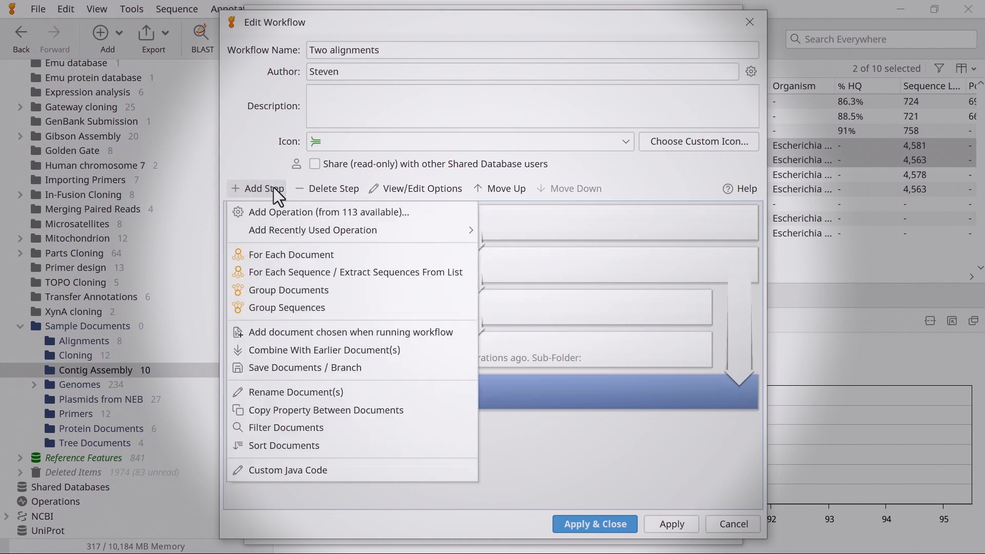
left_click(326, 368)
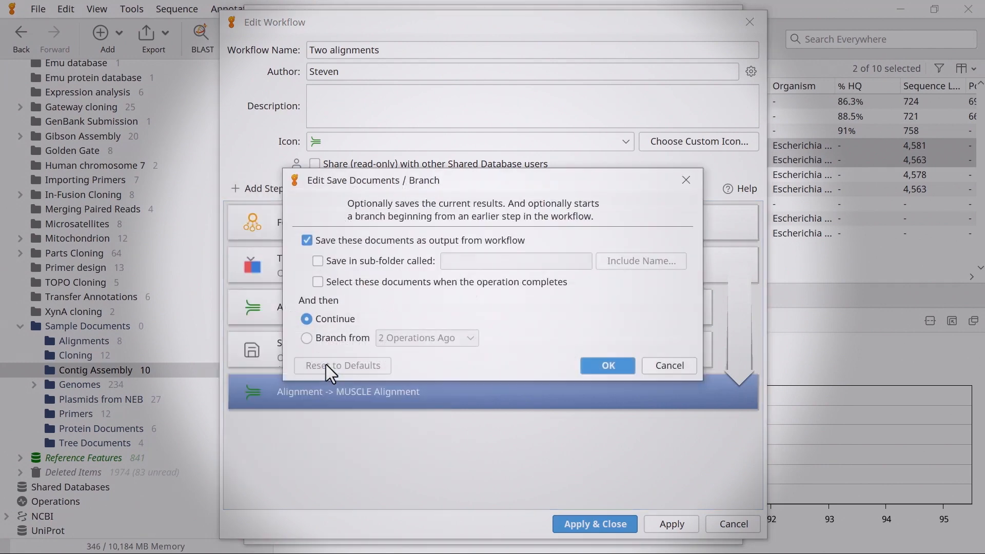
left_click(318, 260)
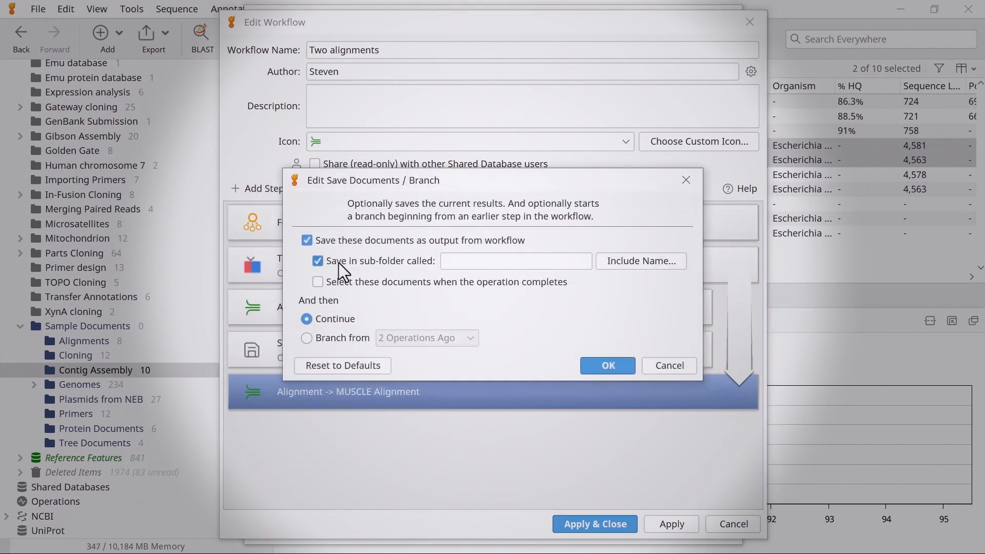
left_click(622, 261)
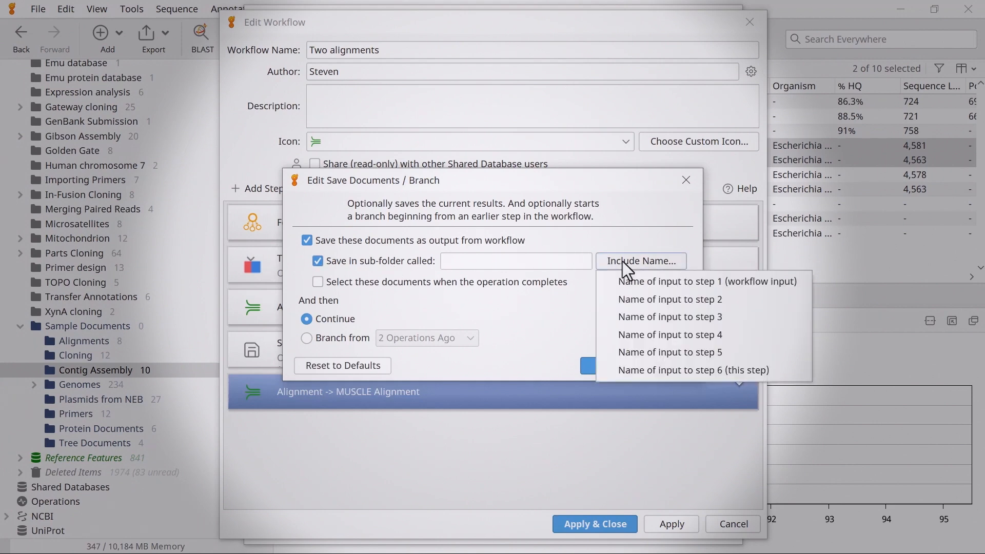
left_click(614, 266)
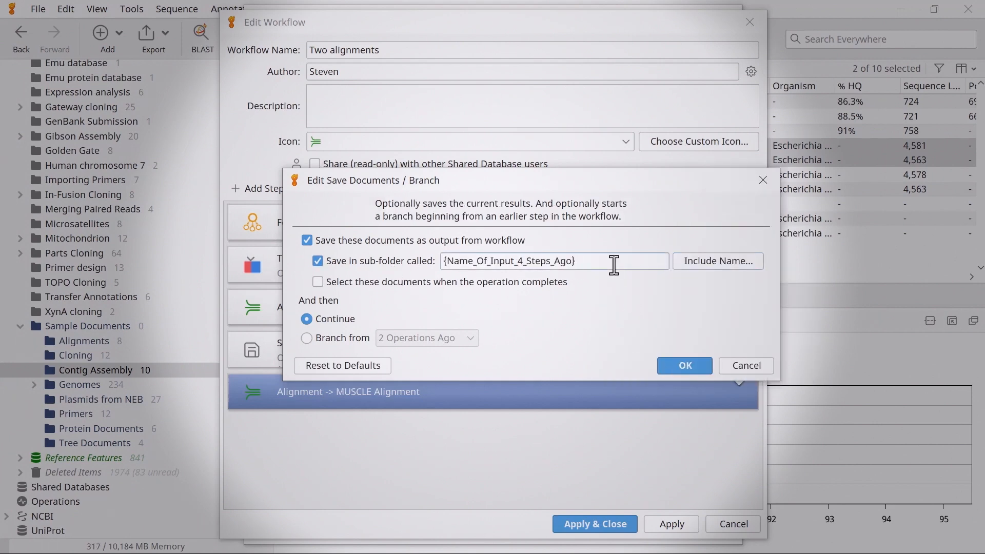
type("MUSCLE Alignment")
left_click(674, 361)
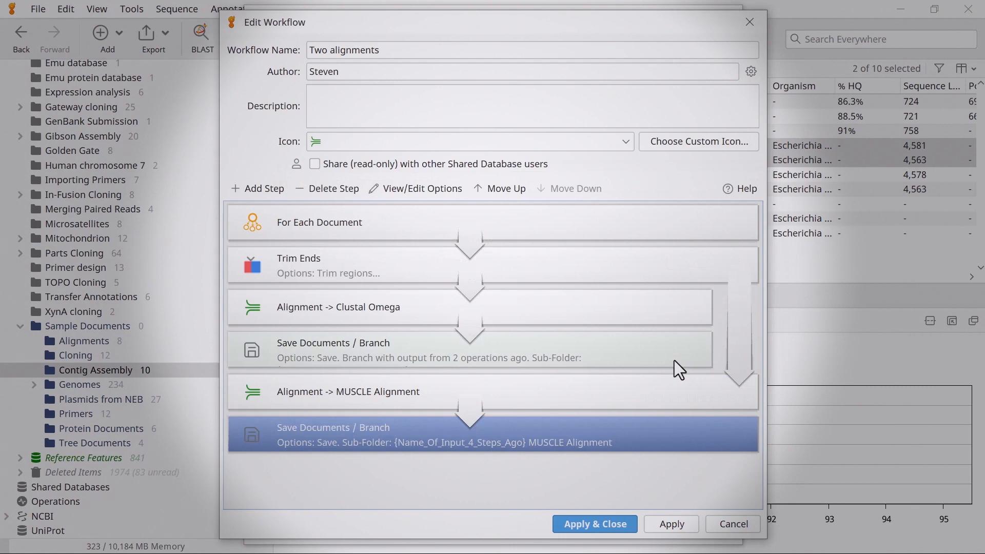